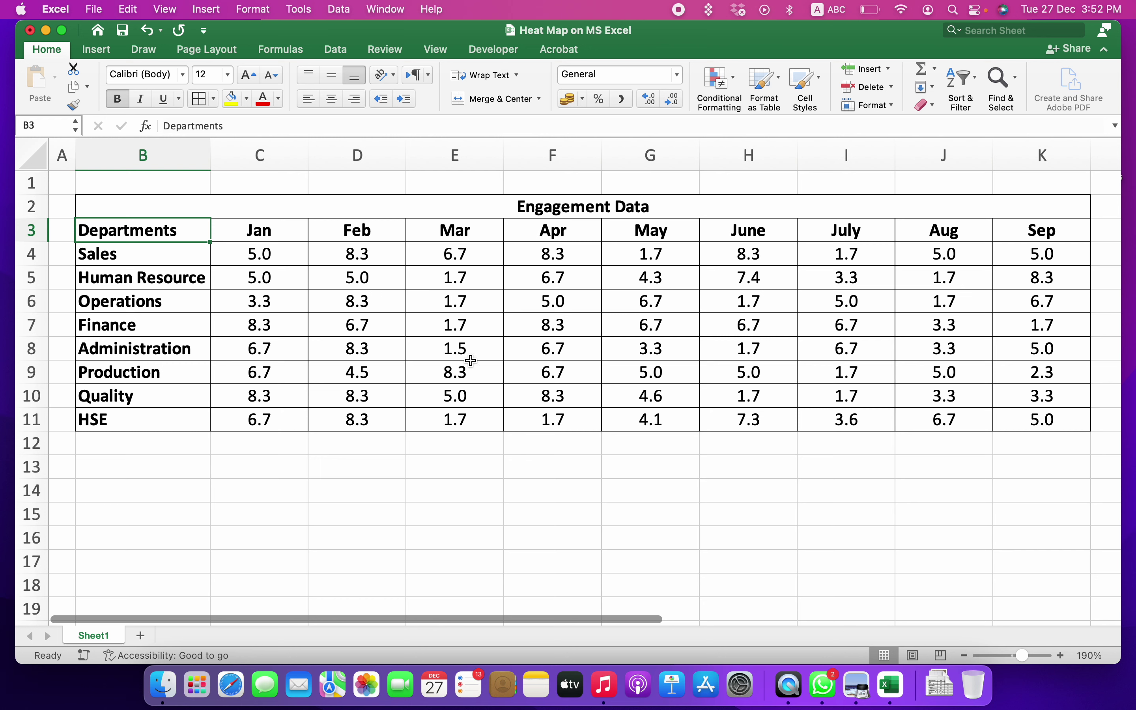
Examine the Engagement Data table's monthly scores from Jan to Sep for each department
drag(258, 253, 563, 300)
drag(275, 227, 653, 225)
drag(1013, 228, 263, 279)
click(255, 253)
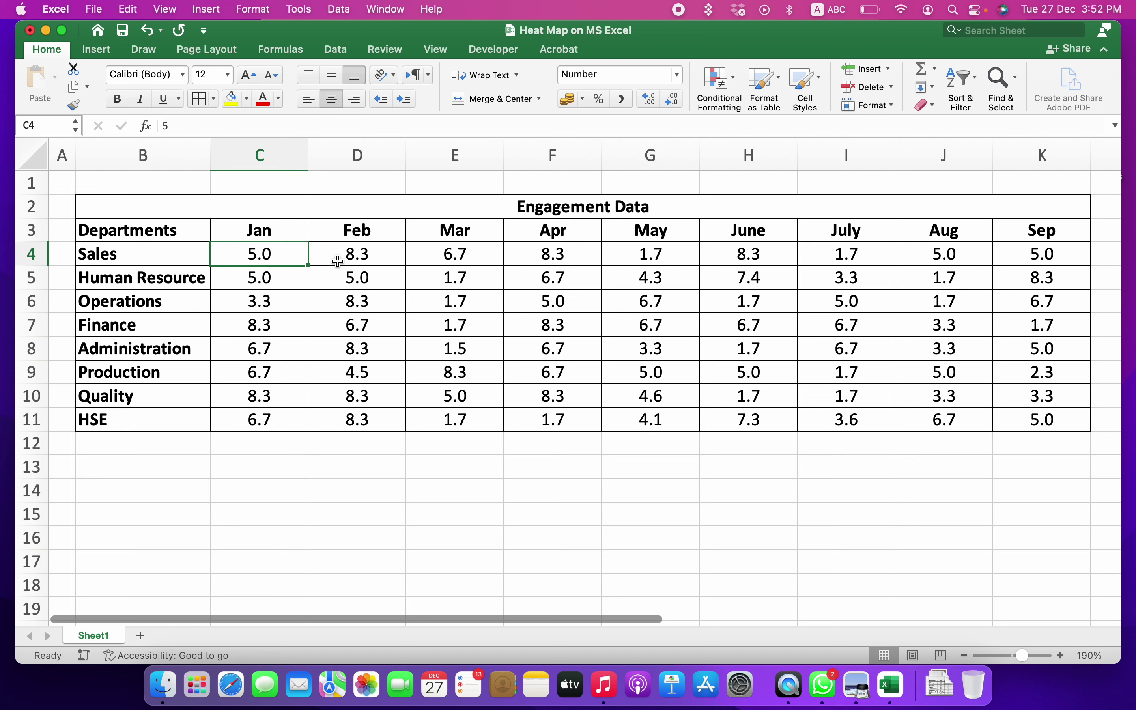
click(375, 229)
click(373, 255)
click(655, 256)
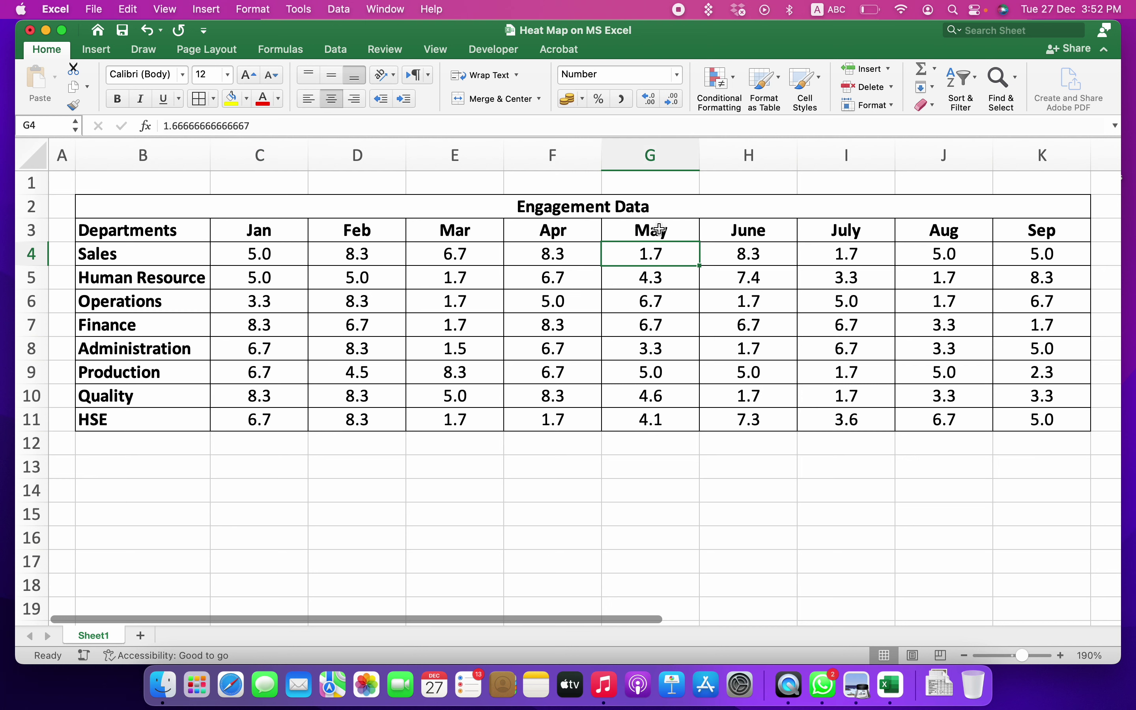
drag(263, 245, 938, 341)
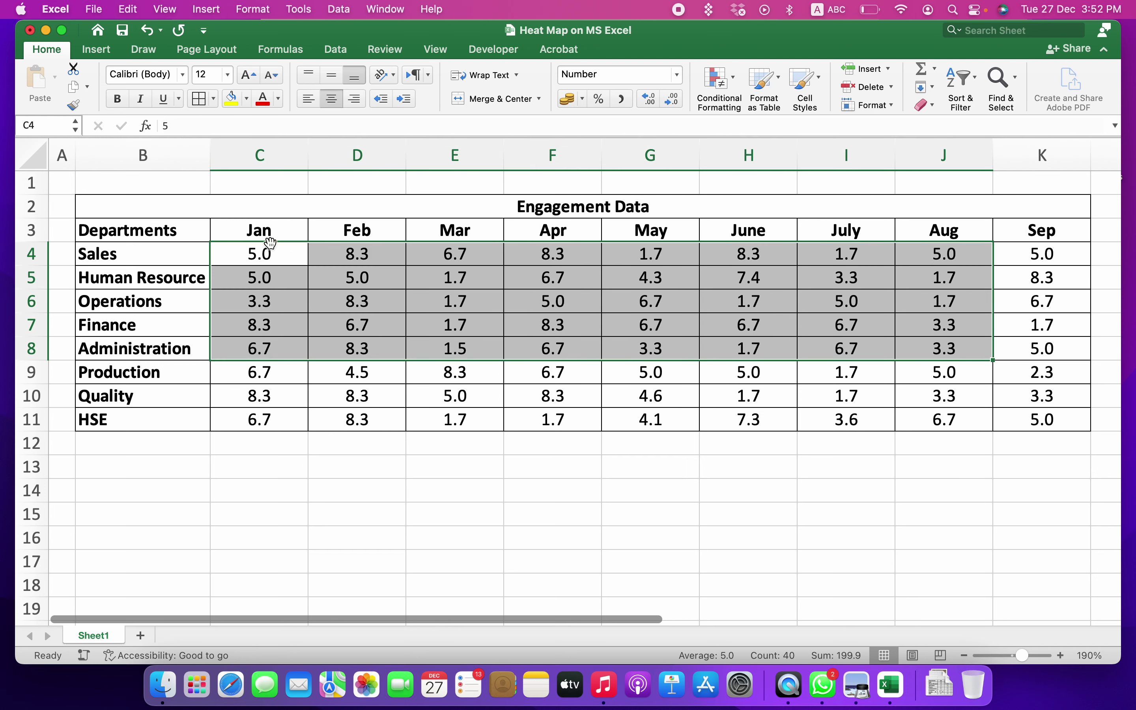
click(575, 212)
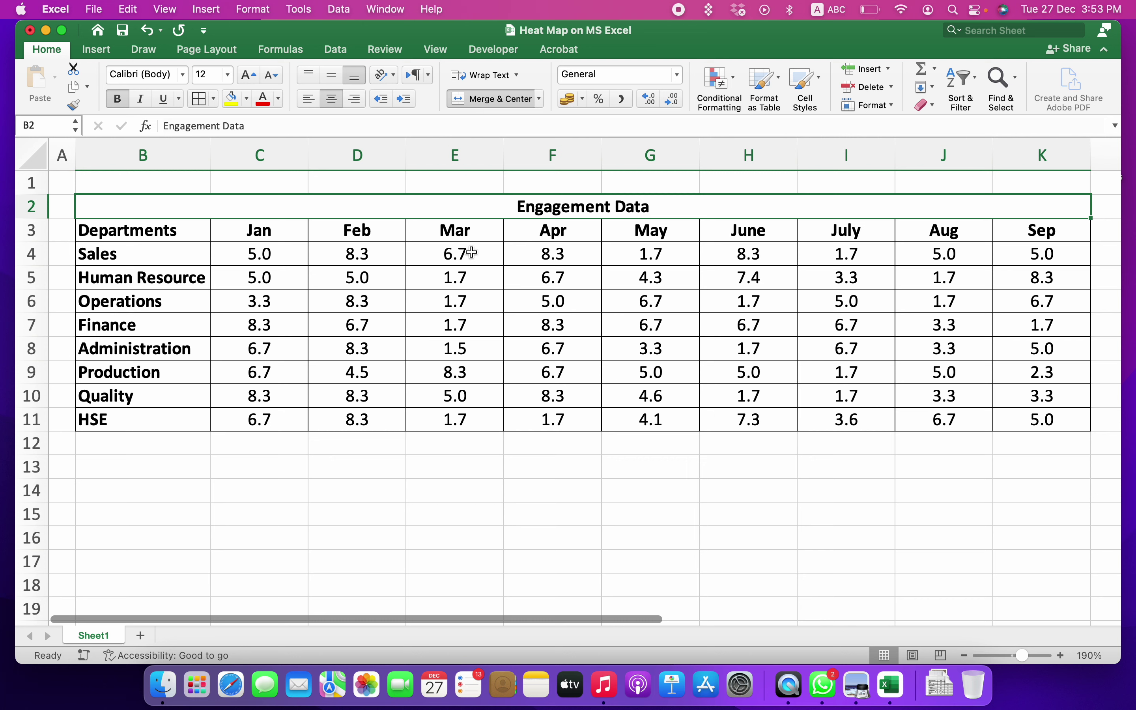
Apply the Green-Yellow-Red color scale as conditional formatting to the engagement scores in C4:K11
click(270, 256)
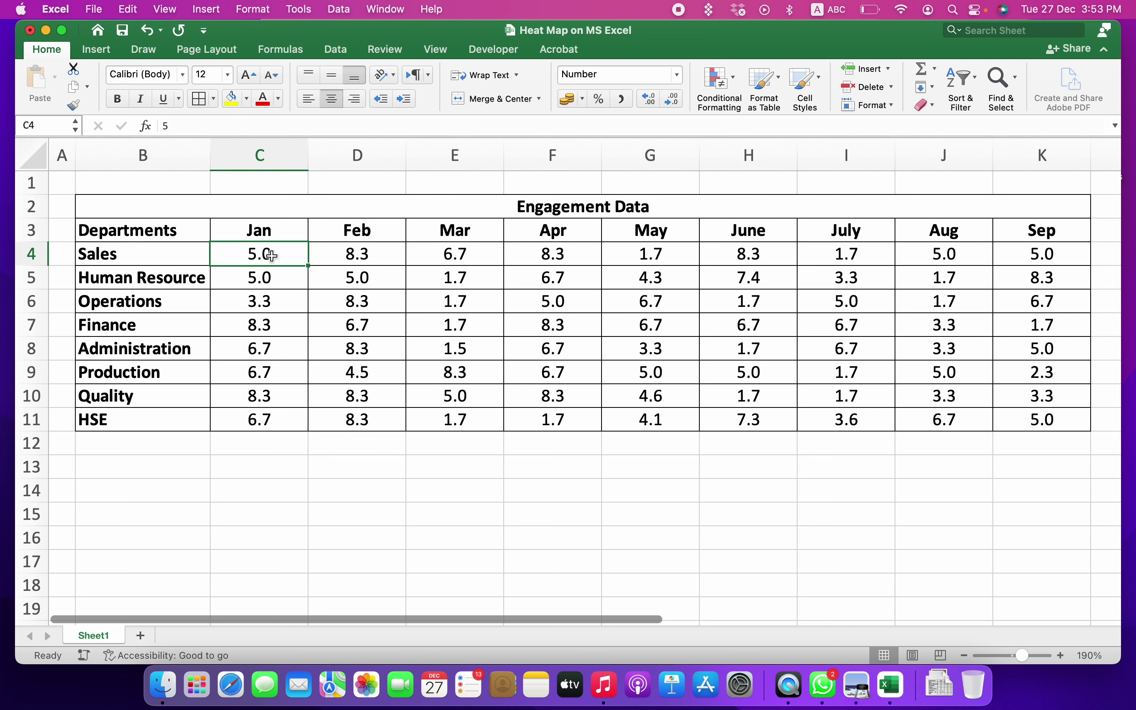
drag(269, 256, 1015, 421)
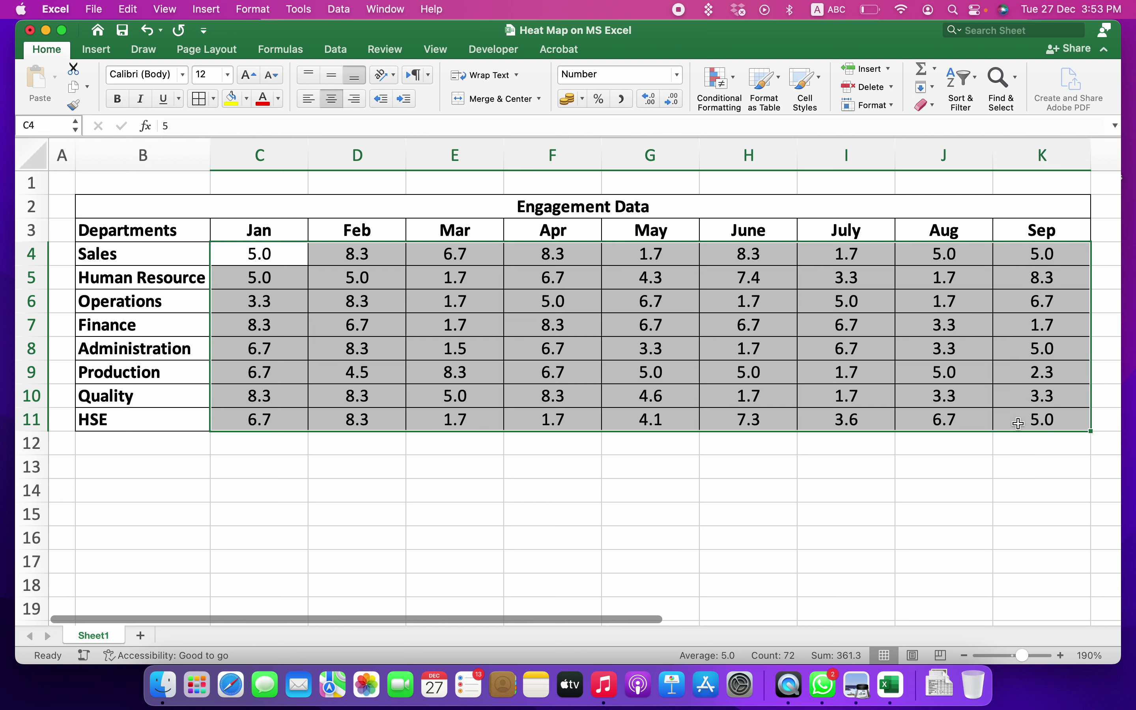
click(733, 87)
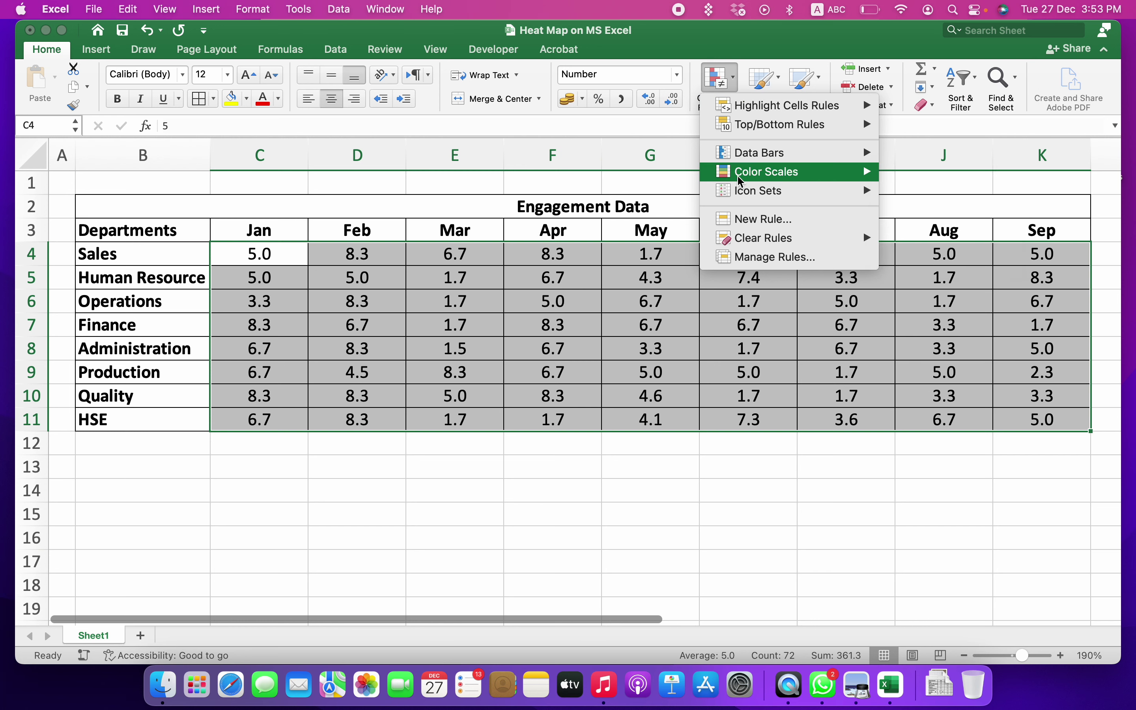
mouse_move(821, 182)
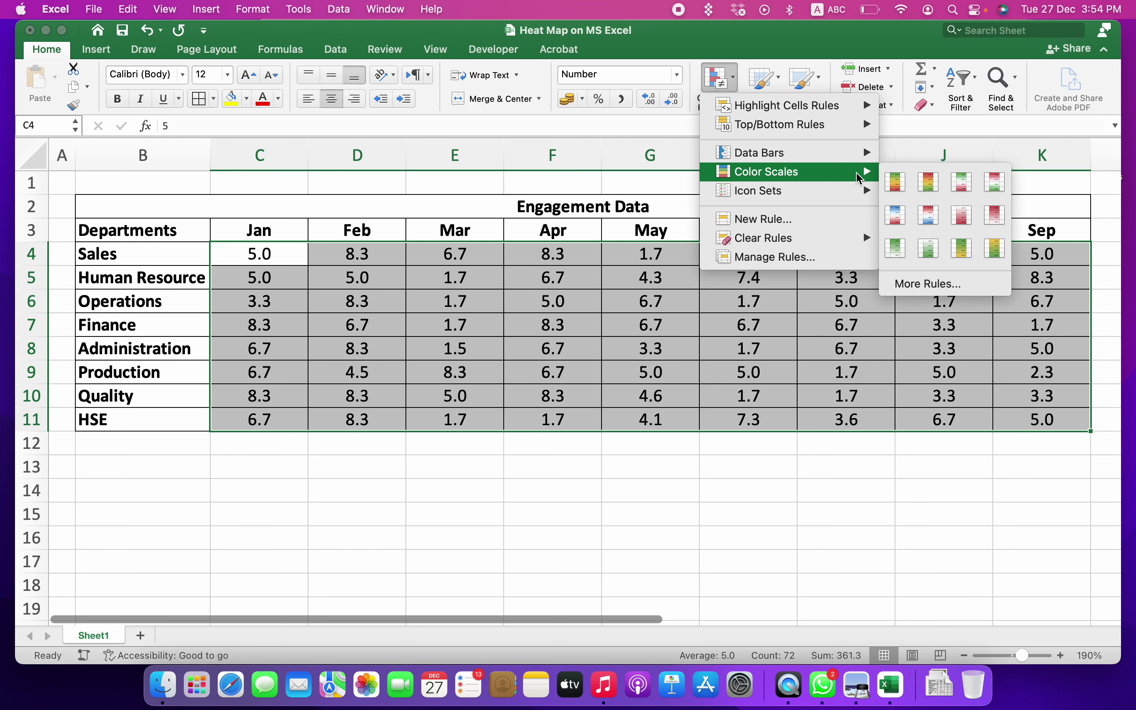
click(897, 182)
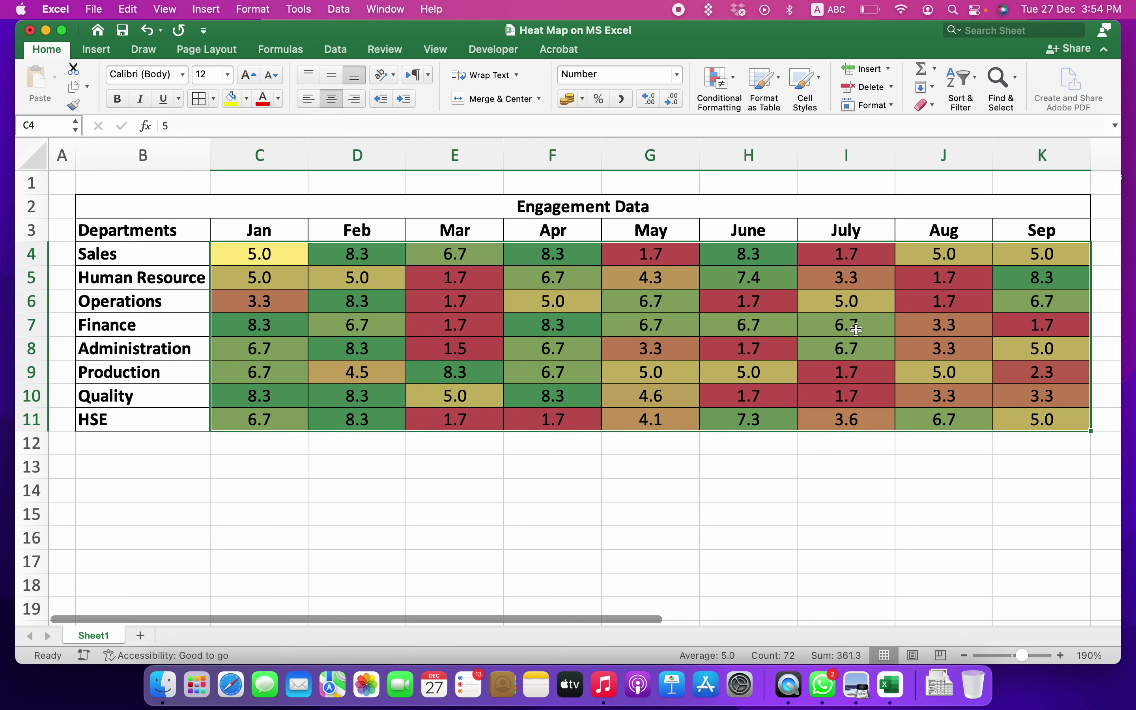
Examine the March scores in the heat map, focusing on the red cells from Human Resource to Administration
click(710, 352)
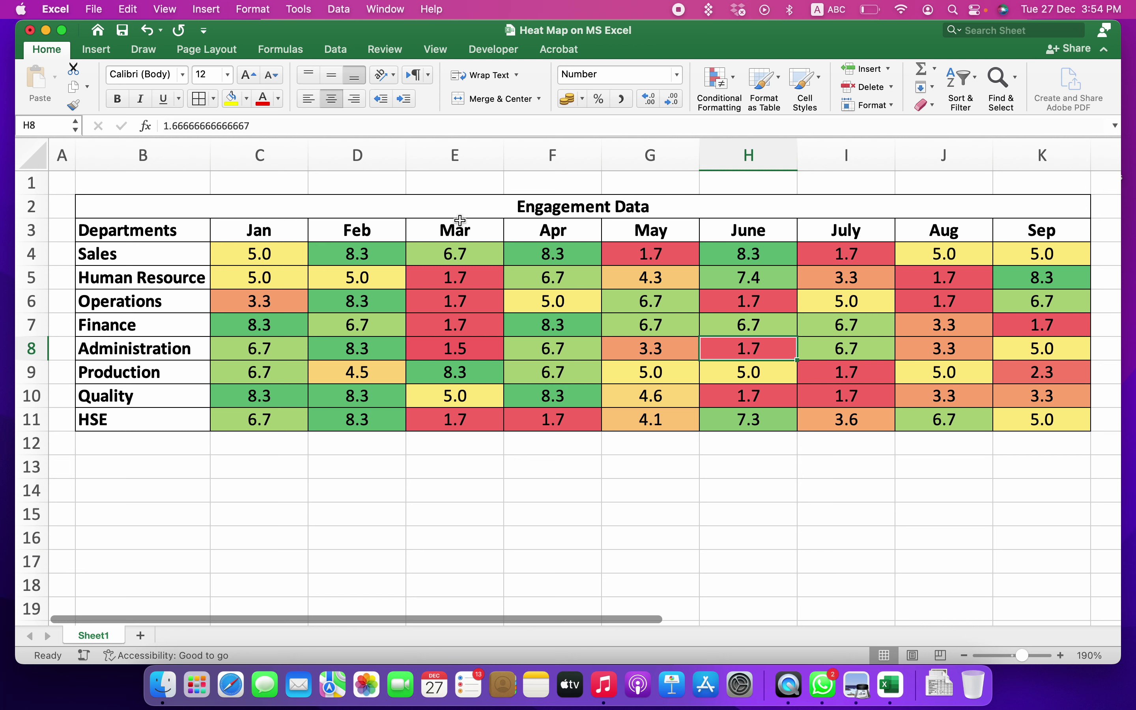
click(459, 232)
drag(455, 276, 462, 416)
drag(455, 277, 456, 348)
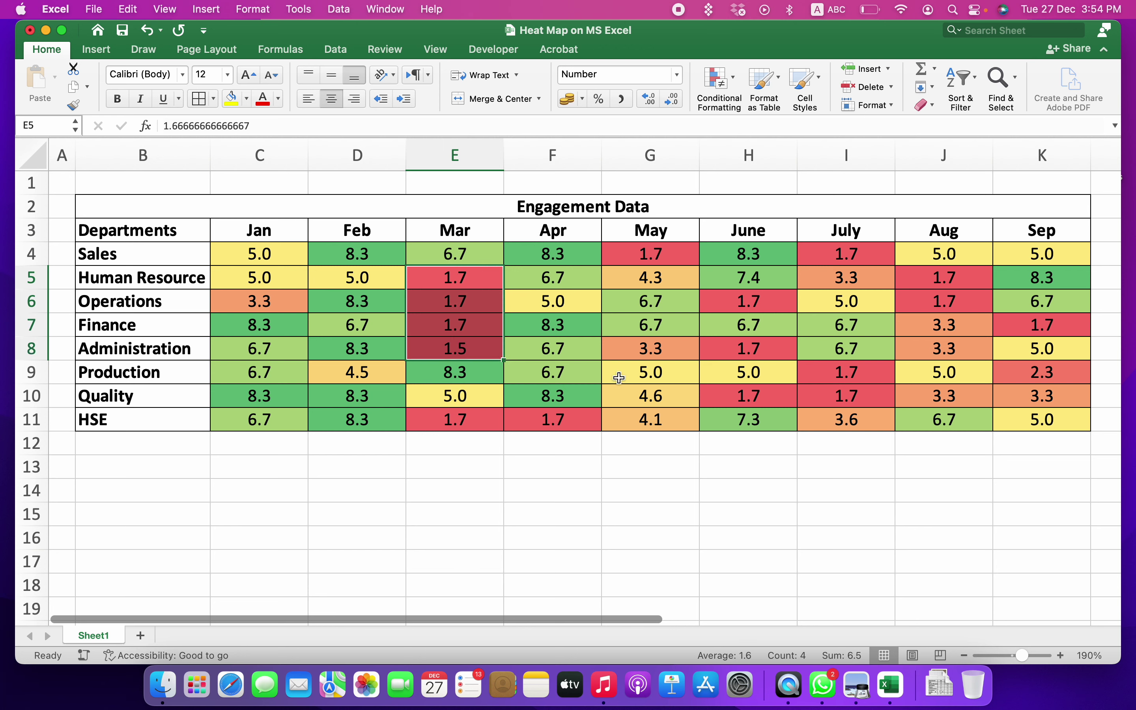
click(546, 386)
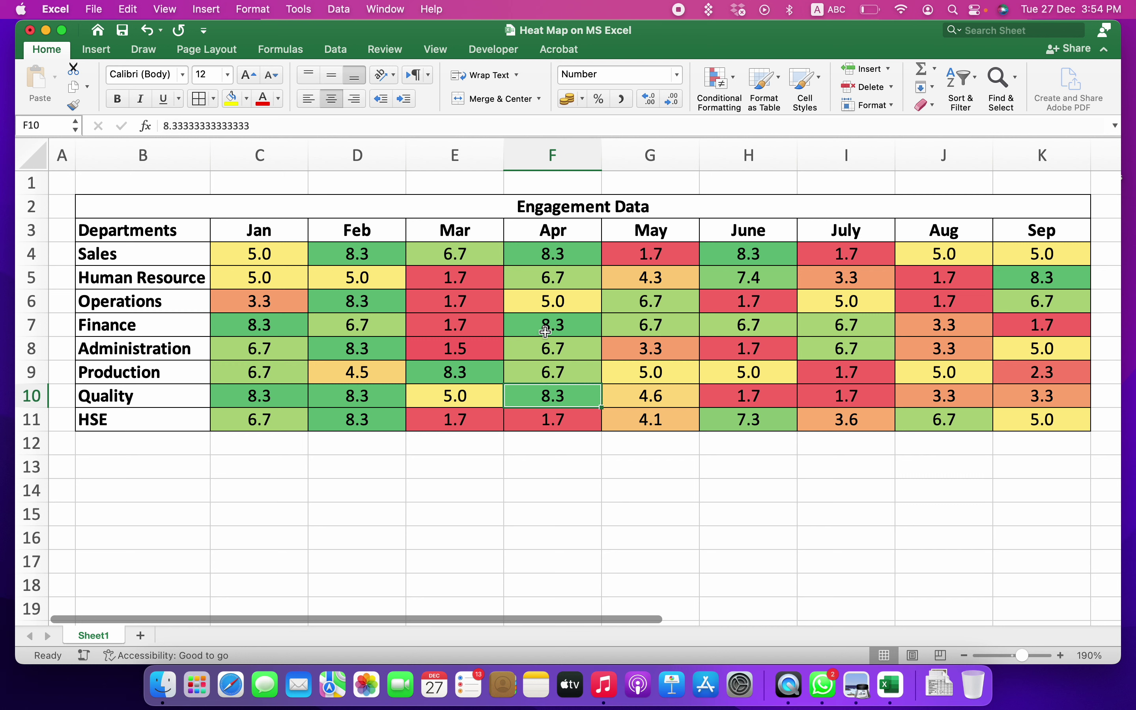
Open the graded color scale rule applied to C4:K11 for editing
drag(328, 256, 951, 380)
drag(254, 259, 1021, 414)
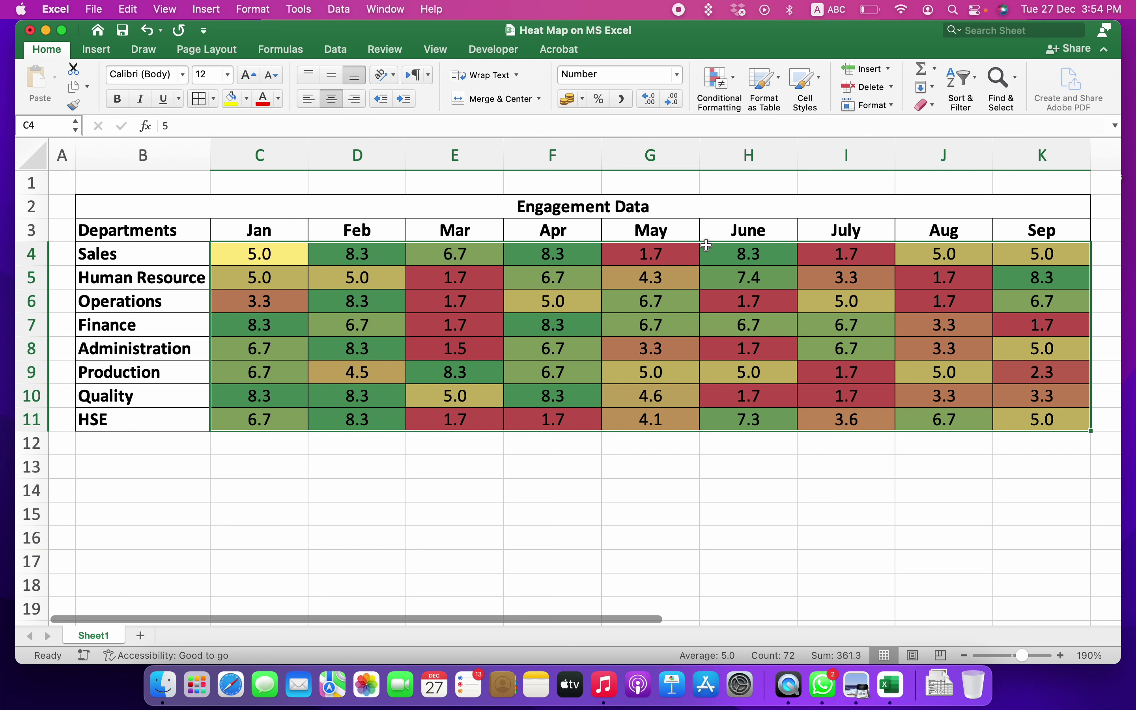
click(730, 82)
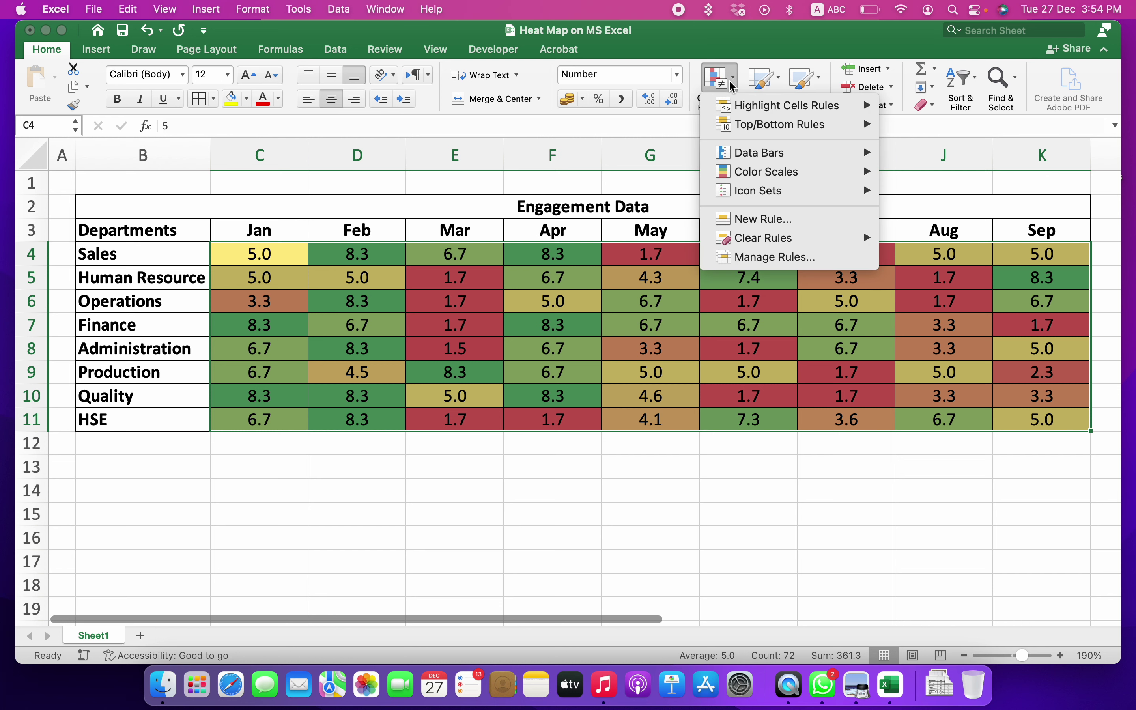
click(784, 257)
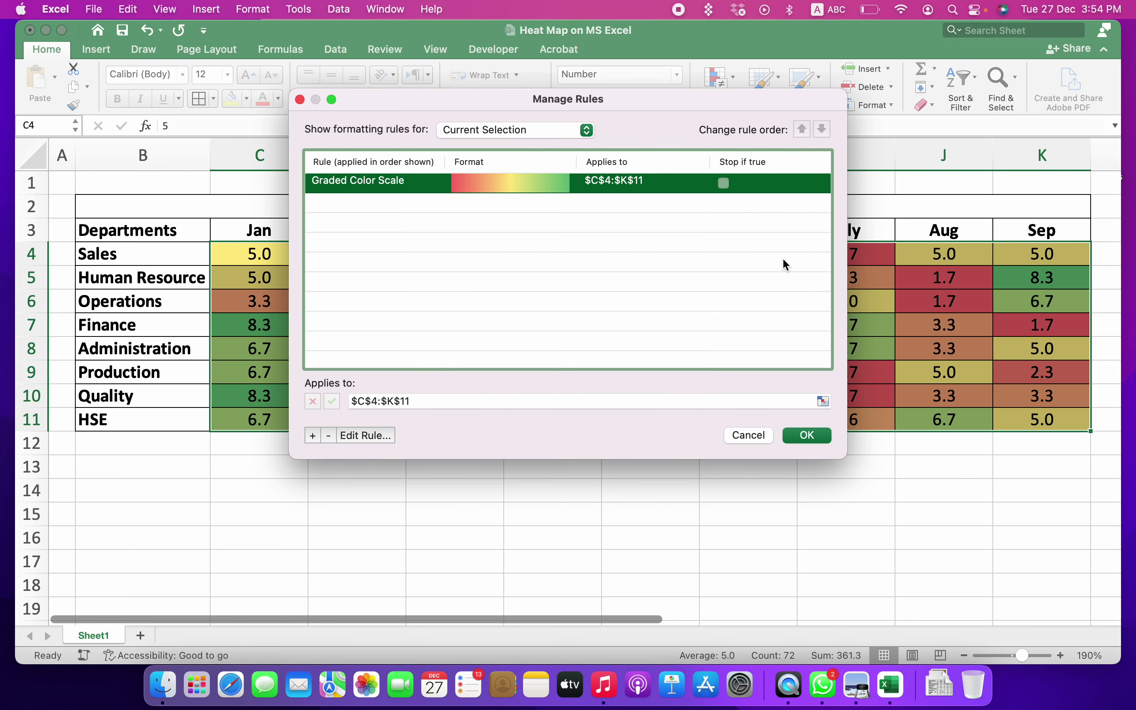
double_click(541, 179)
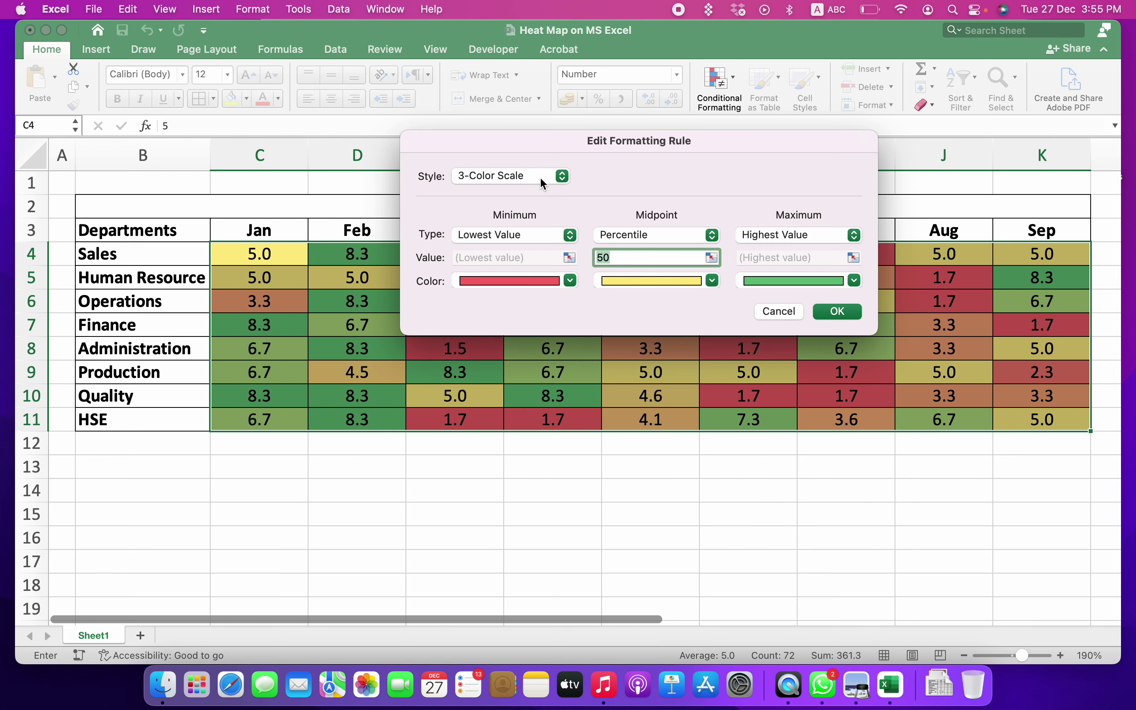
drag(647, 153, 716, 177)
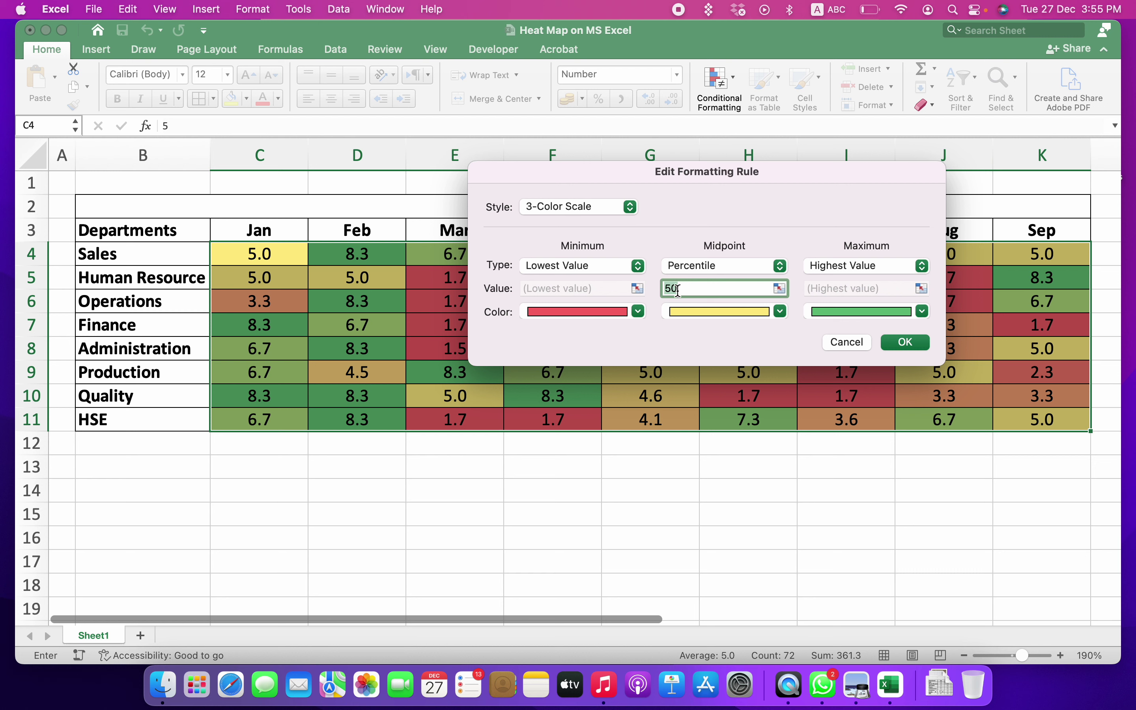
Set the color scale's midpoint type to Number with a value of 4 and apply the edited rule
drag(679, 290, 682, 290)
click(723, 266)
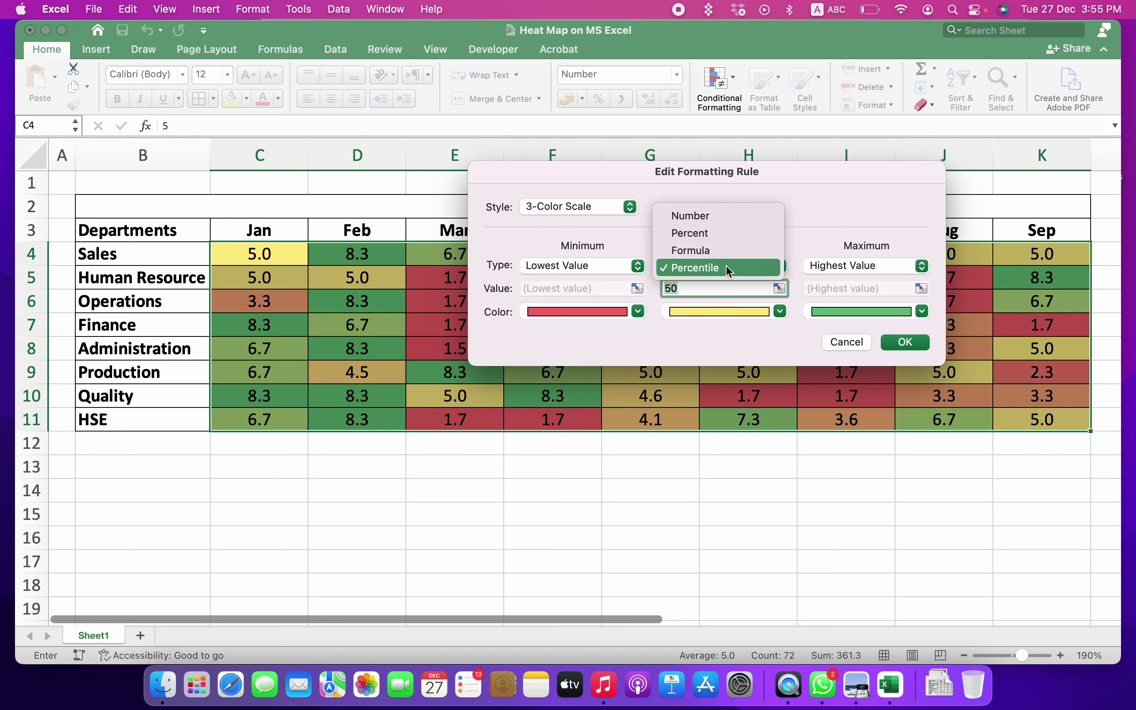
click(721, 220)
drag(694, 176, 580, 430)
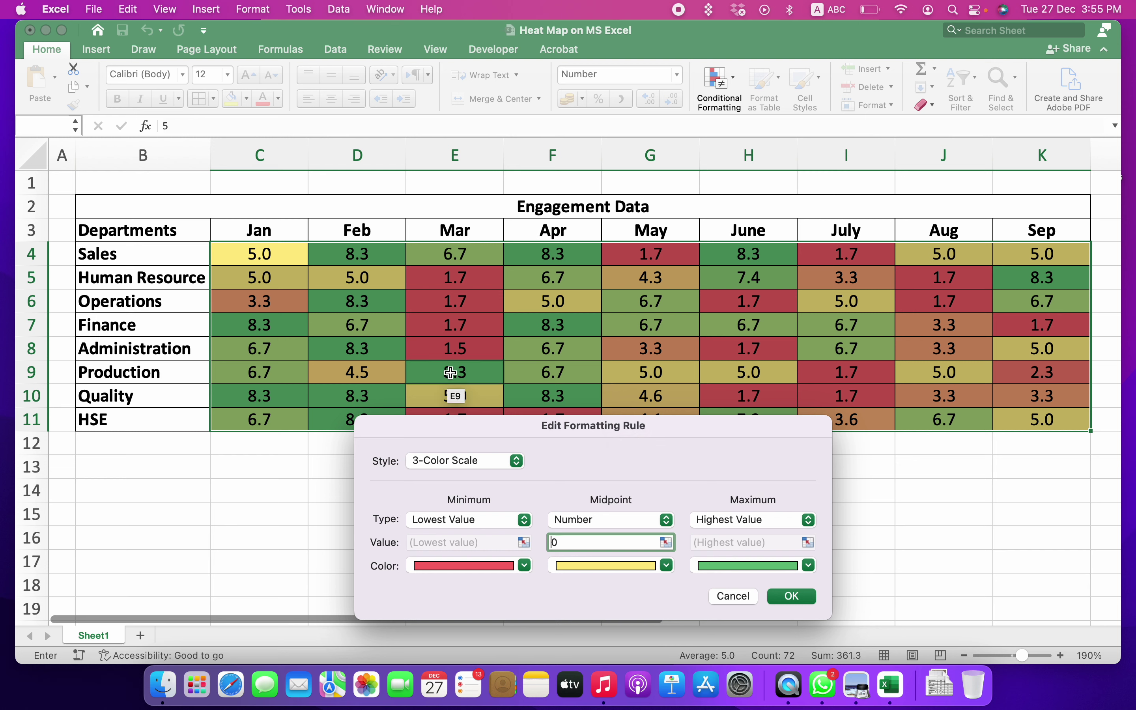
drag(550, 432, 666, 261)
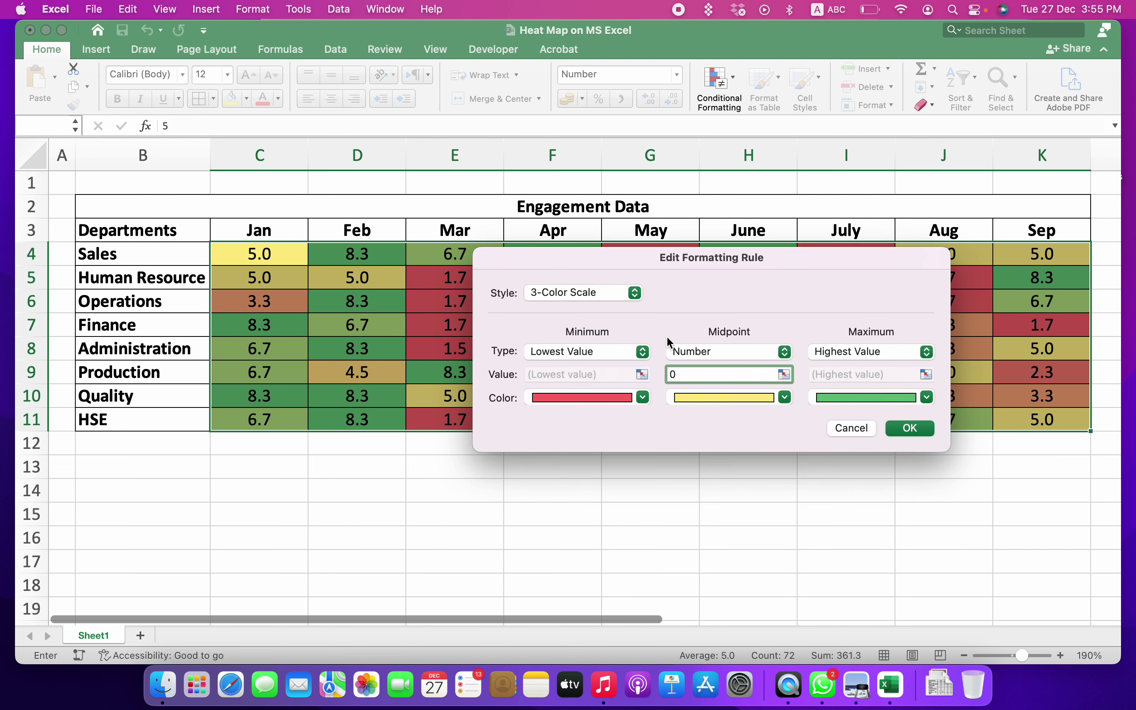
key(BackSpace)
text(4)
click(900, 429)
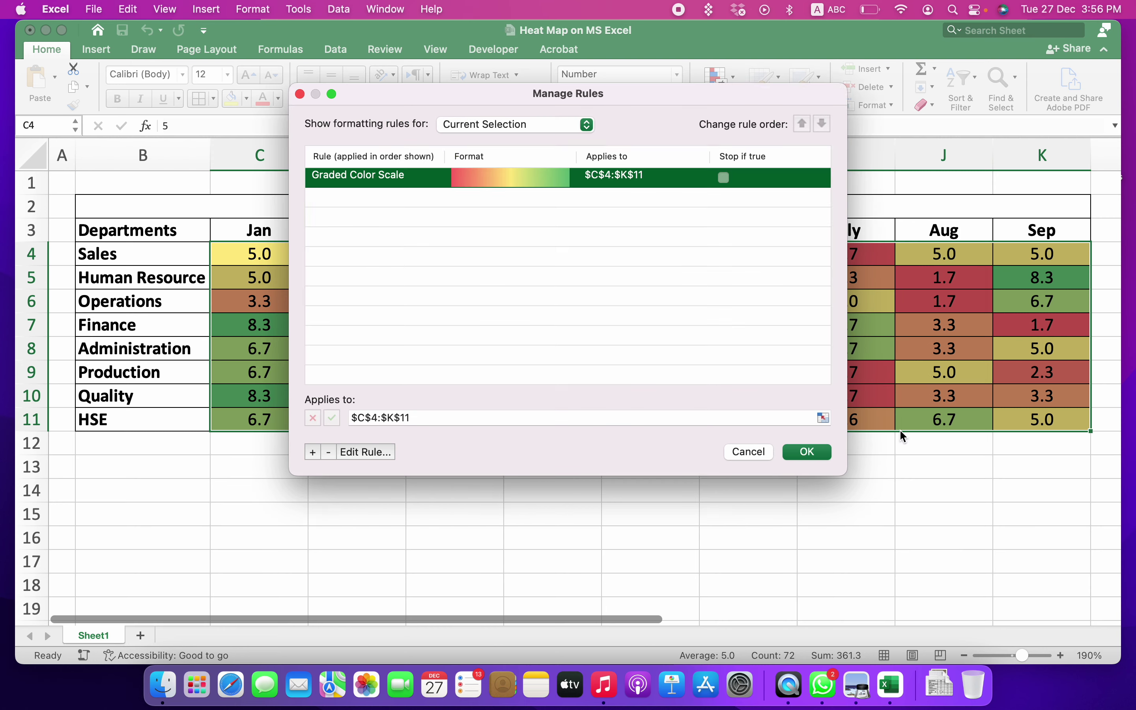
click(805, 451)
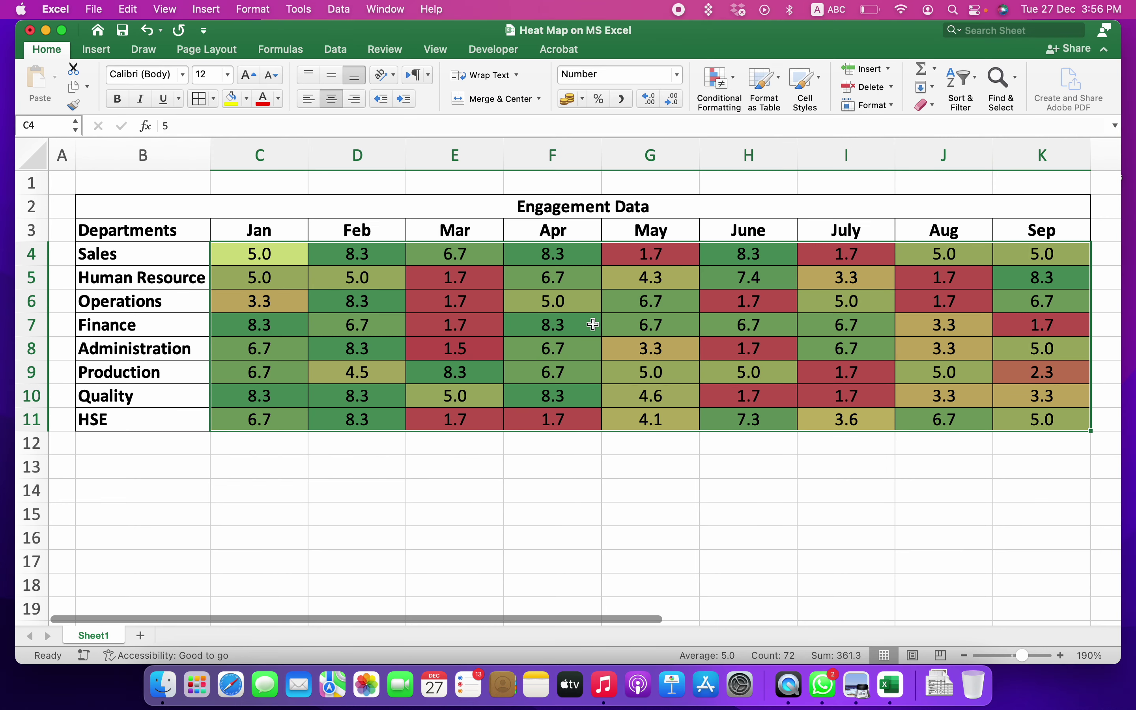
Undo the midpoint change and redo it to compare the two heat map colorings
click(314, 327)
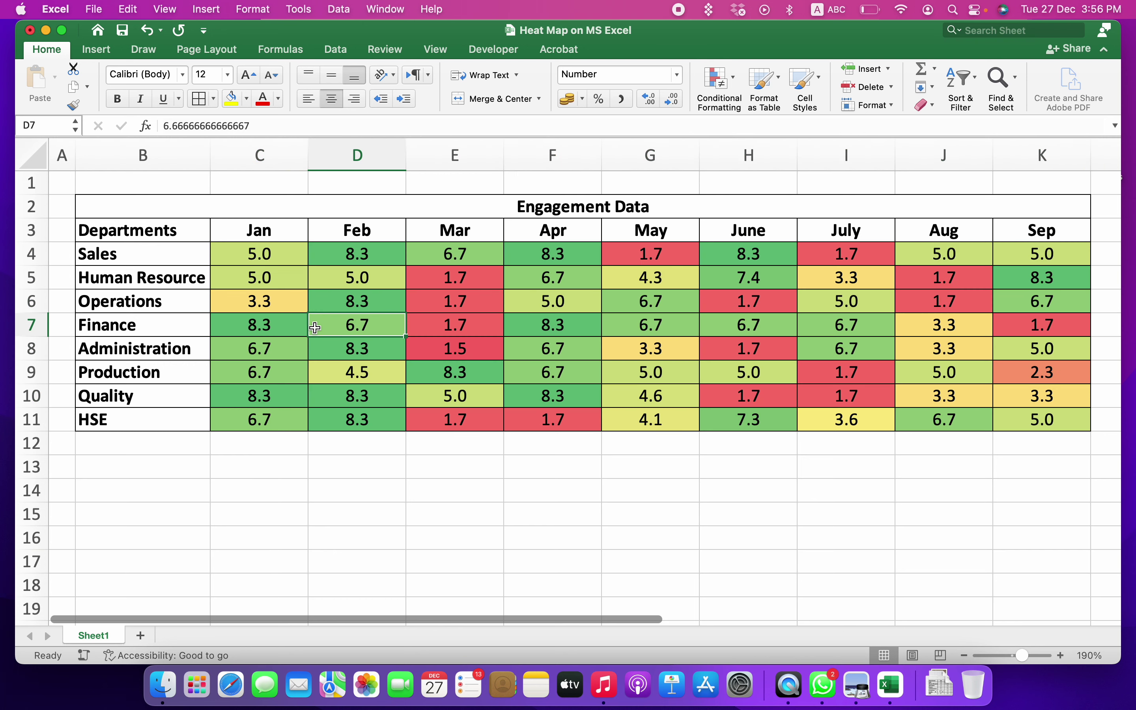
click(148, 33)
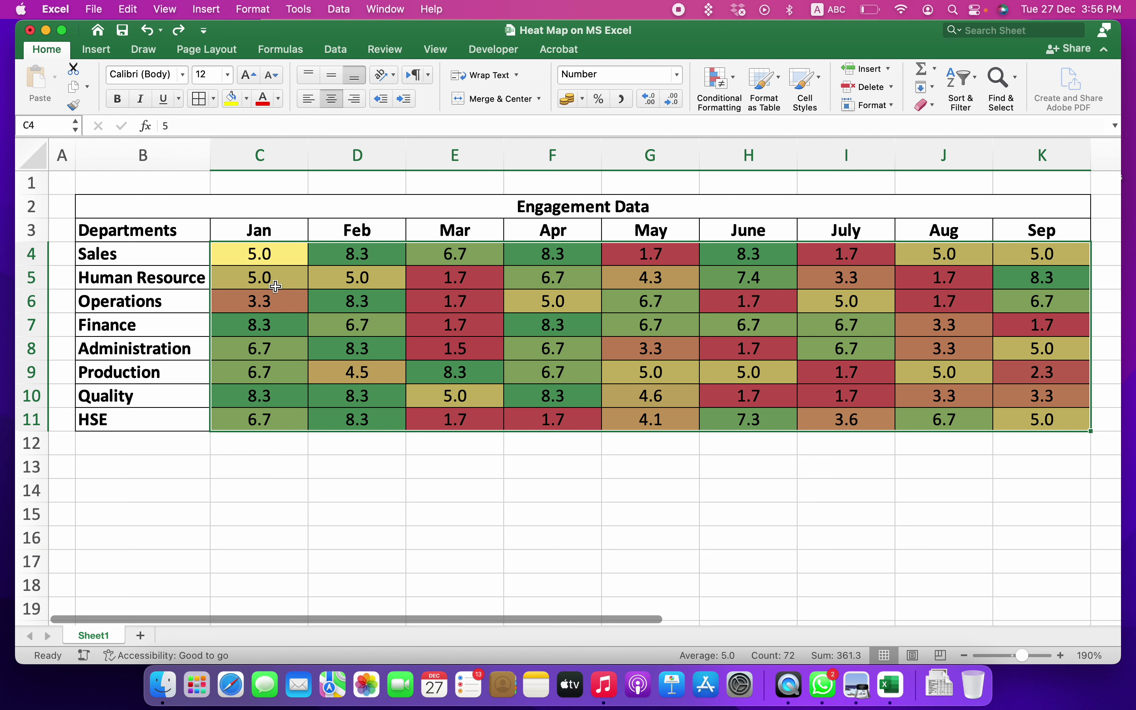
click(179, 30)
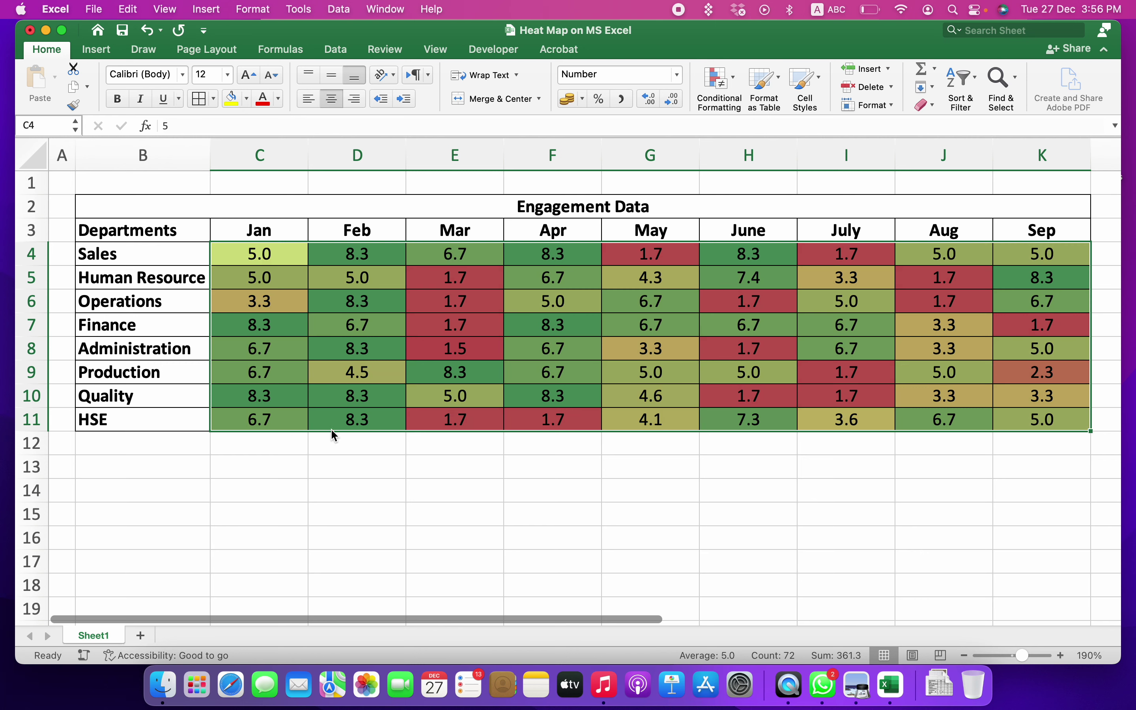
click(427, 498)
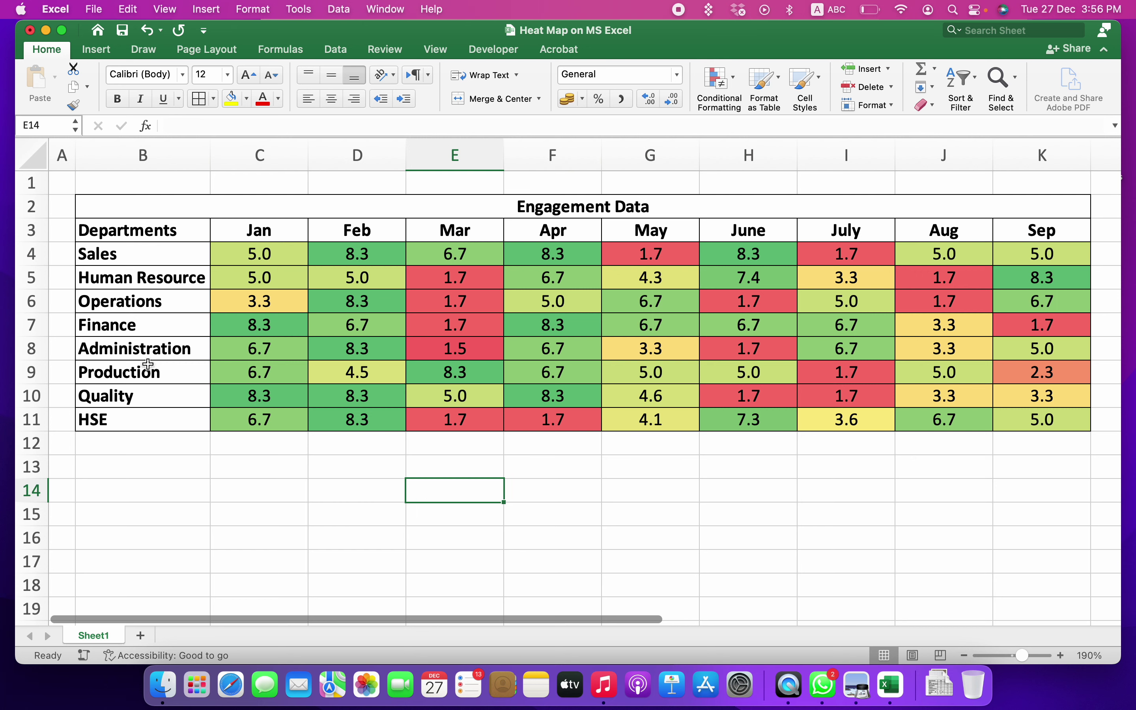
Examine how the recolored heat map shades the scores across all departments and months
drag(197, 224, 564, 413)
click(576, 354)
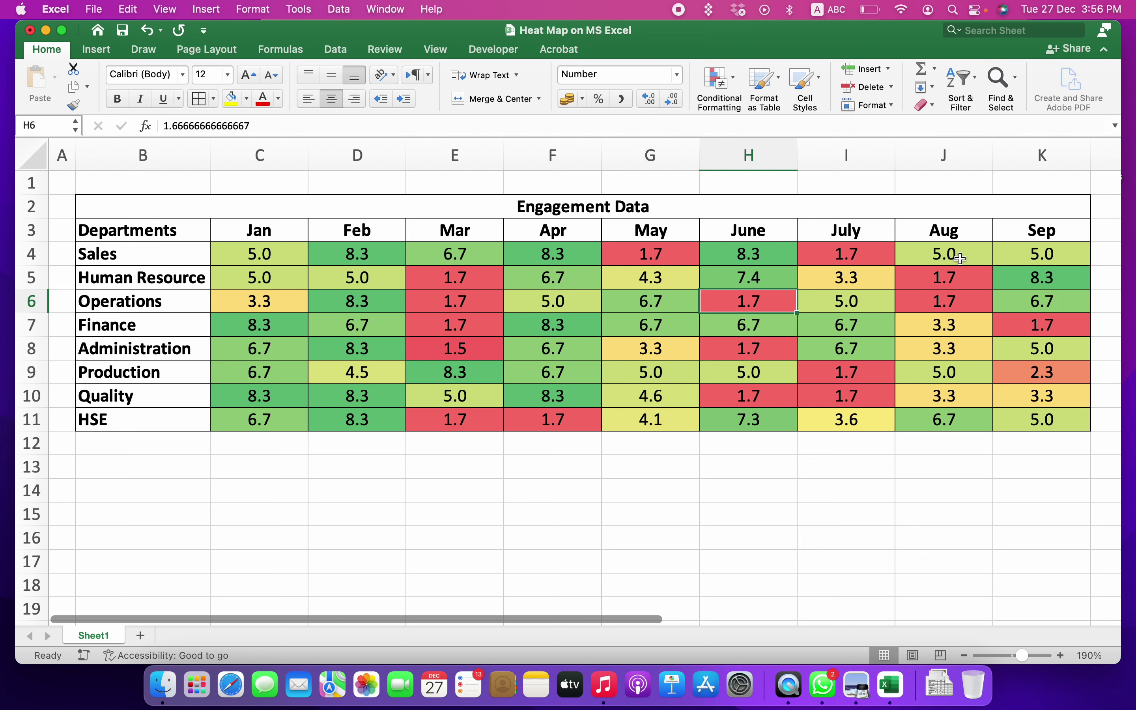
drag(1023, 254, 329, 405)
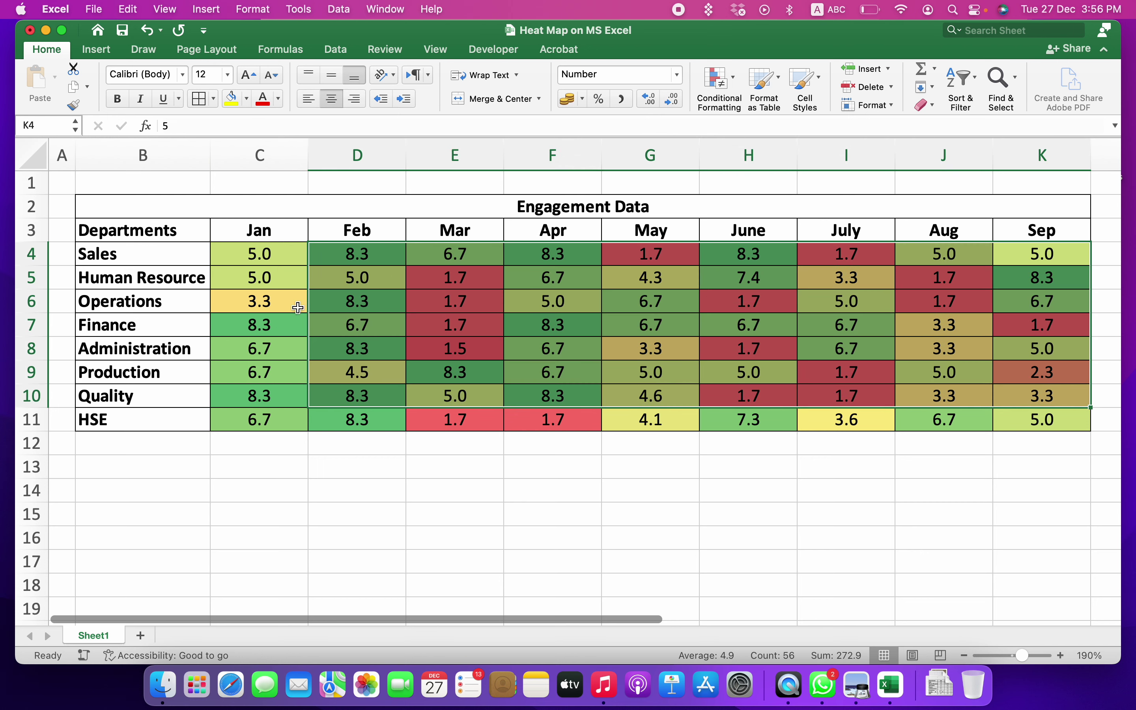
click(572, 205)
drag(261, 244, 350, 323)
click(773, 303)
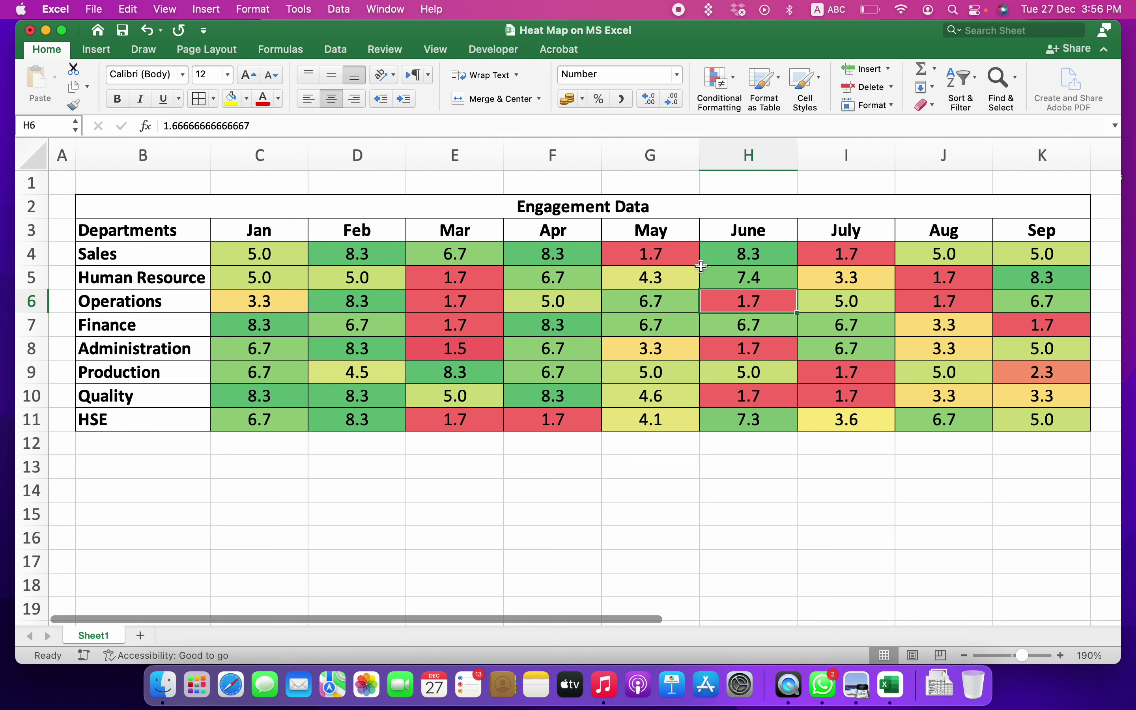
Examine the red low-engagement cells in the Sales, HSE, Administration and Operations rows and in the March column
click(658, 257)
drag(466, 415, 864, 426)
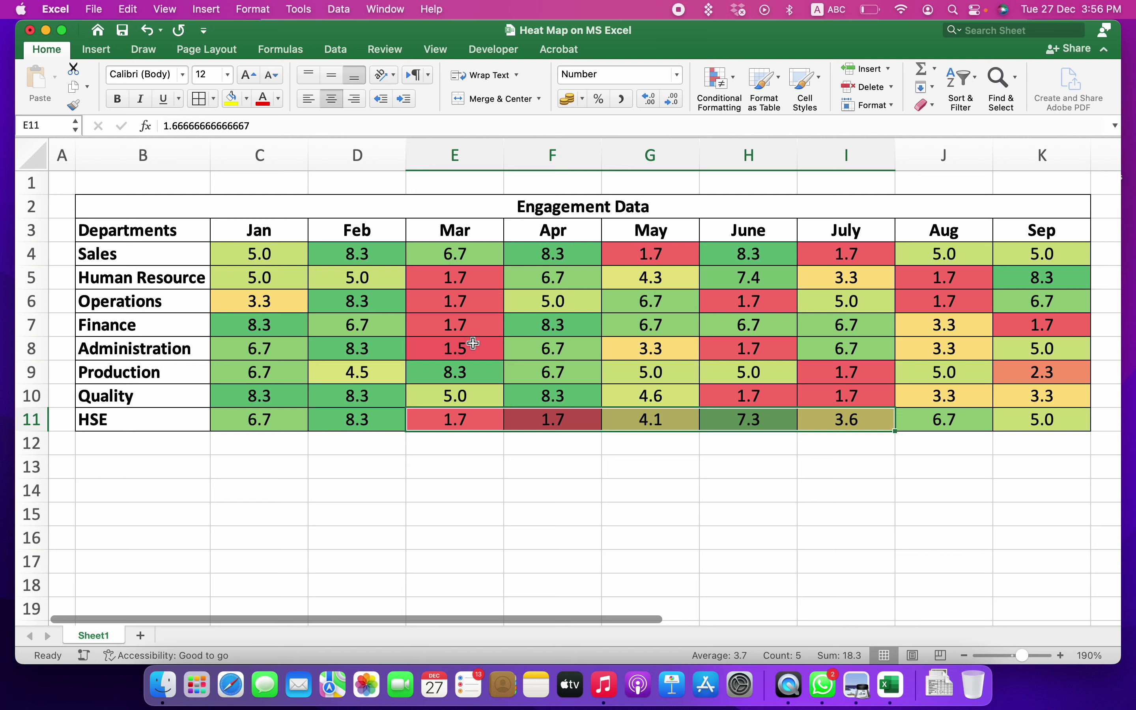
drag(474, 343, 667, 348)
click(462, 304)
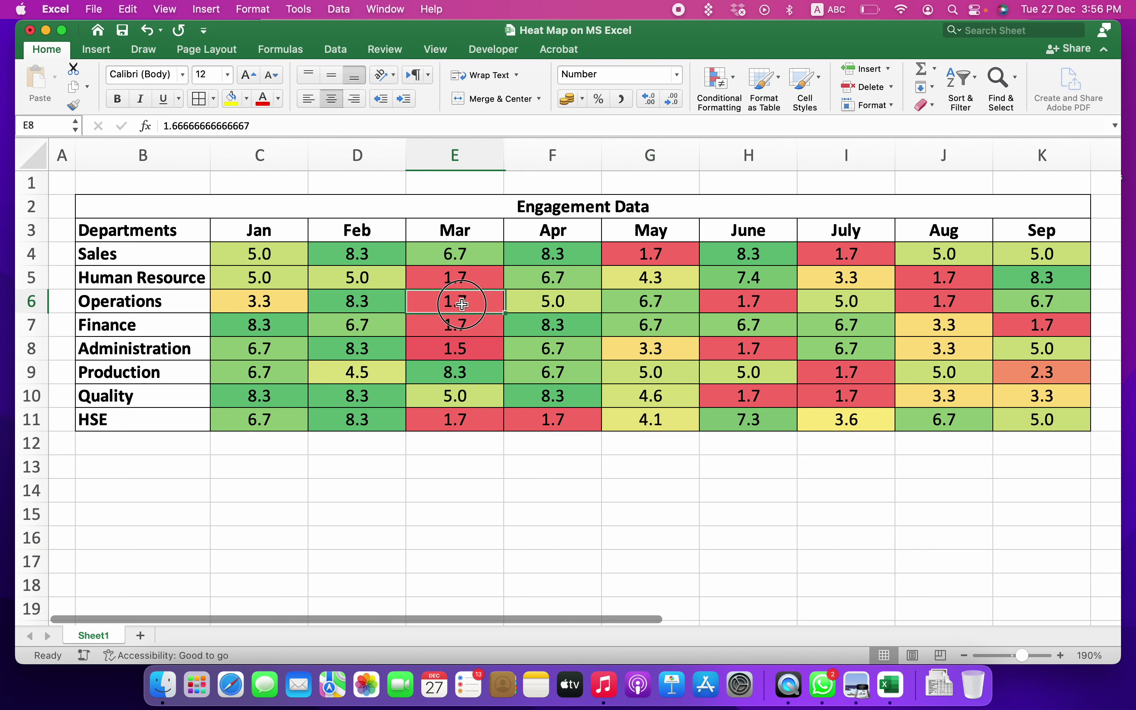
drag(462, 304, 941, 307)
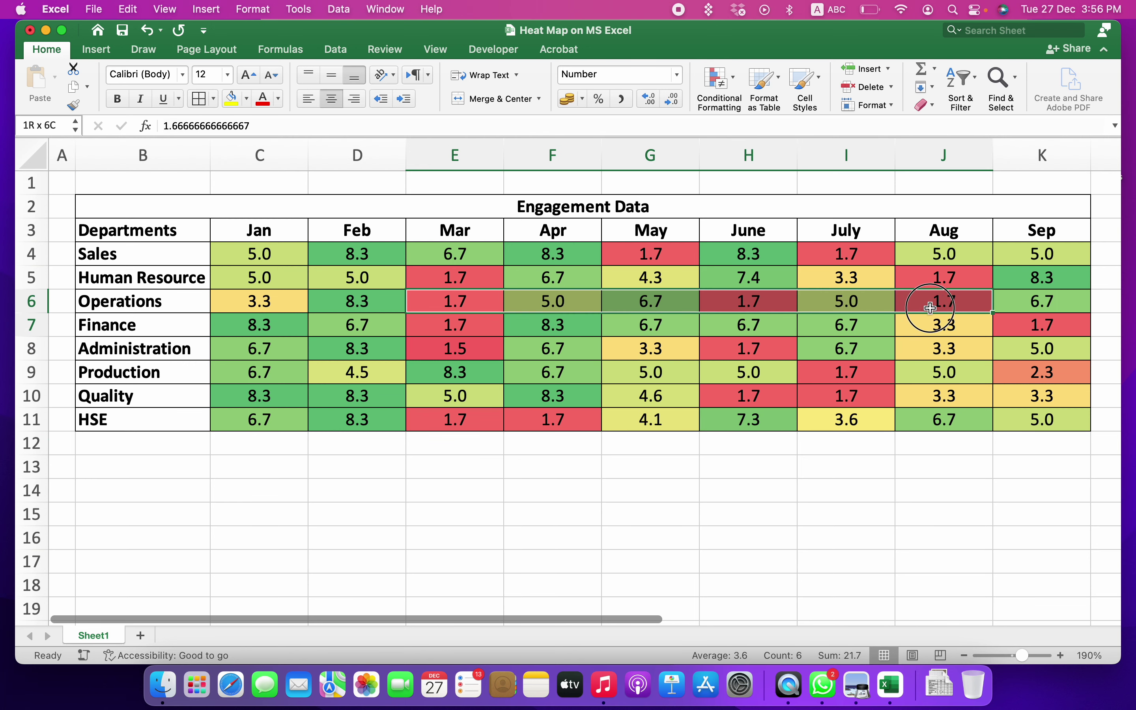
click(144, 300)
click(456, 232)
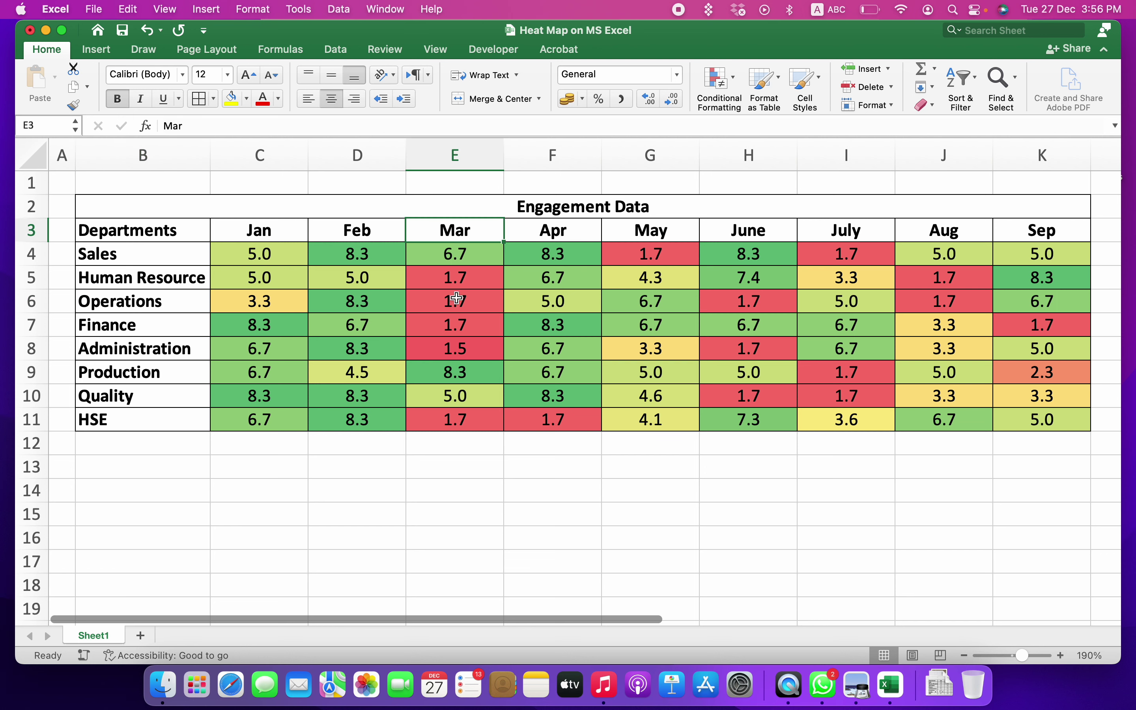
drag(455, 276, 452, 350)
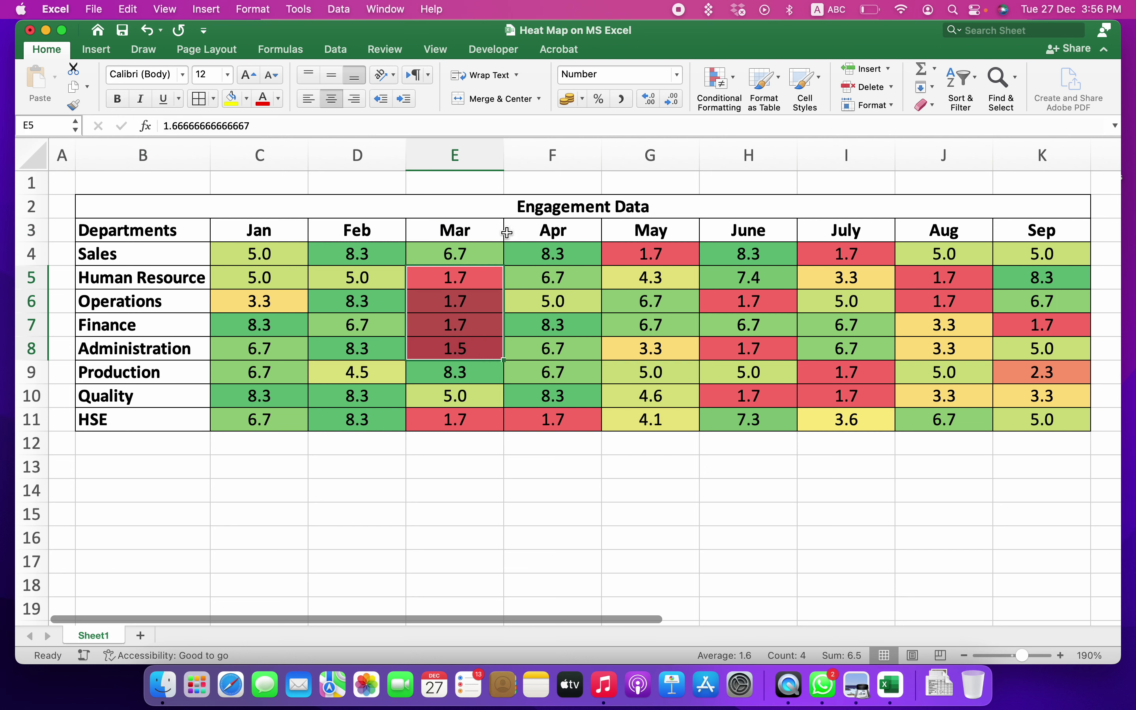